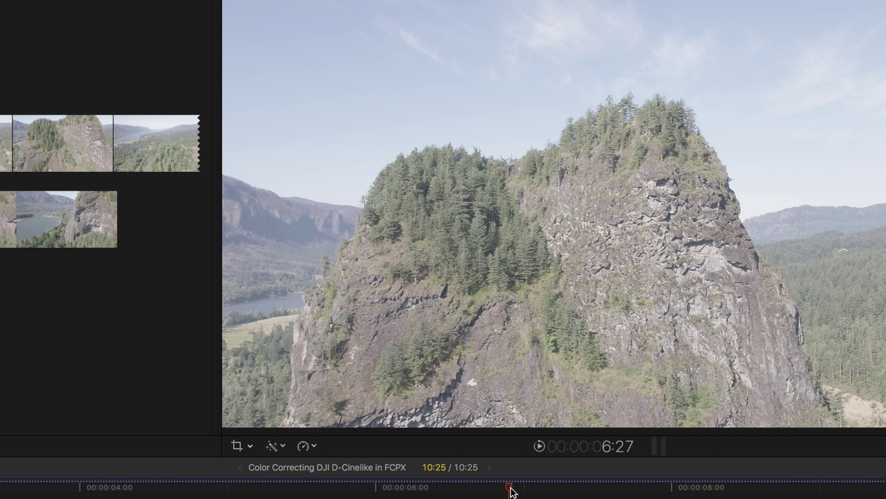
- Scrub through the drone clip, then show the Waveform scope set to Luma beside the viewer
drag(511, 274, 414, 277)
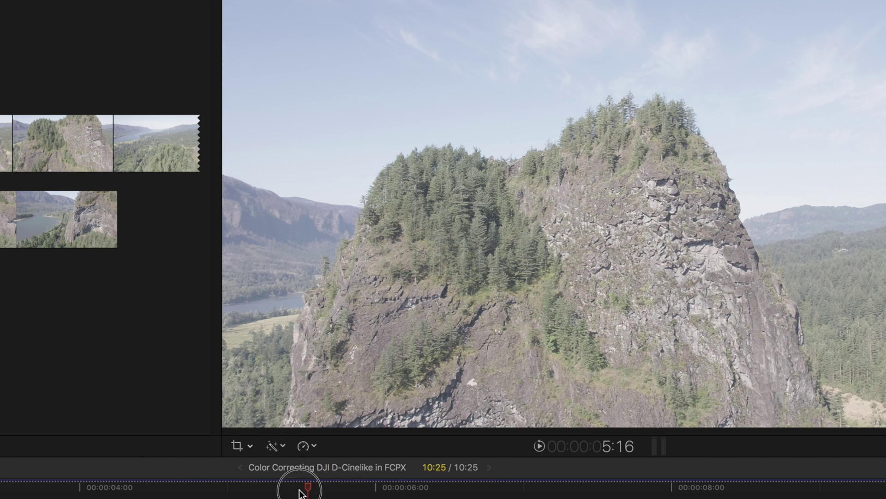
drag(300, 493, 530, 493)
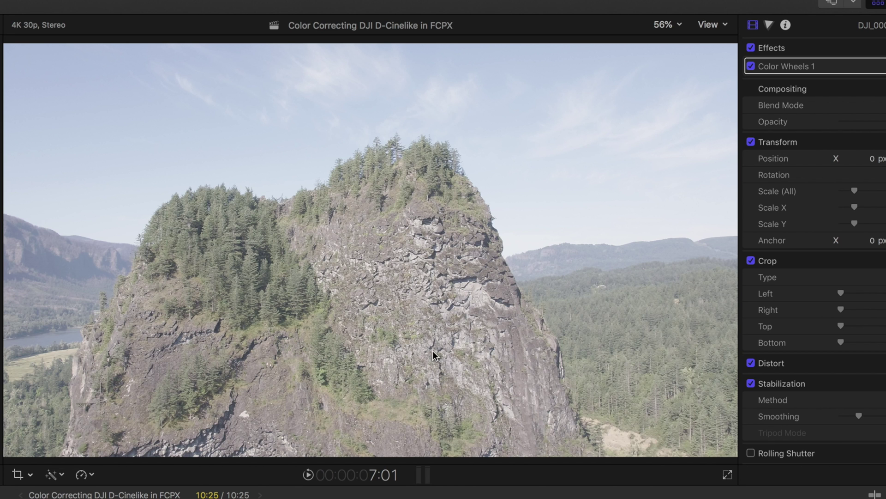
click(725, 27)
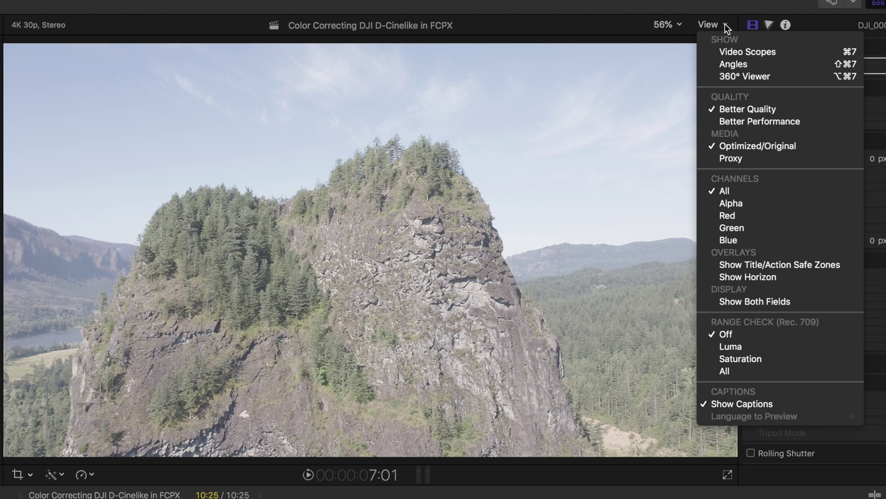
click(733, 51)
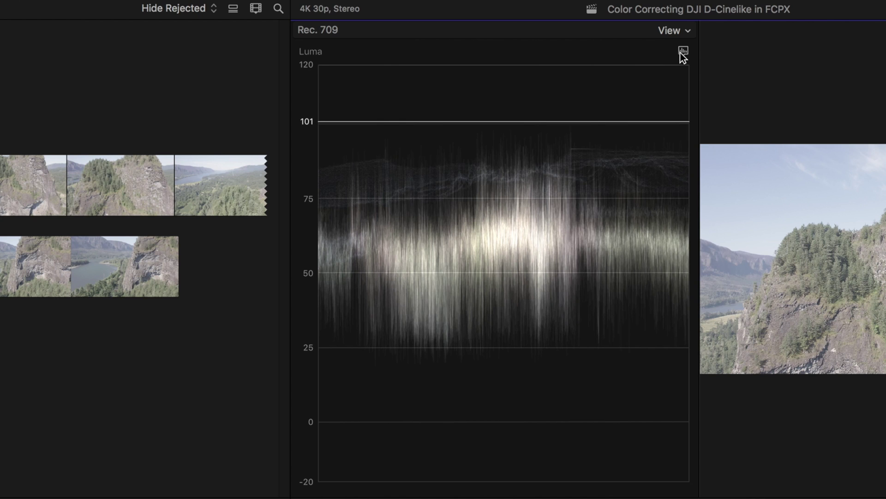
click(552, 46)
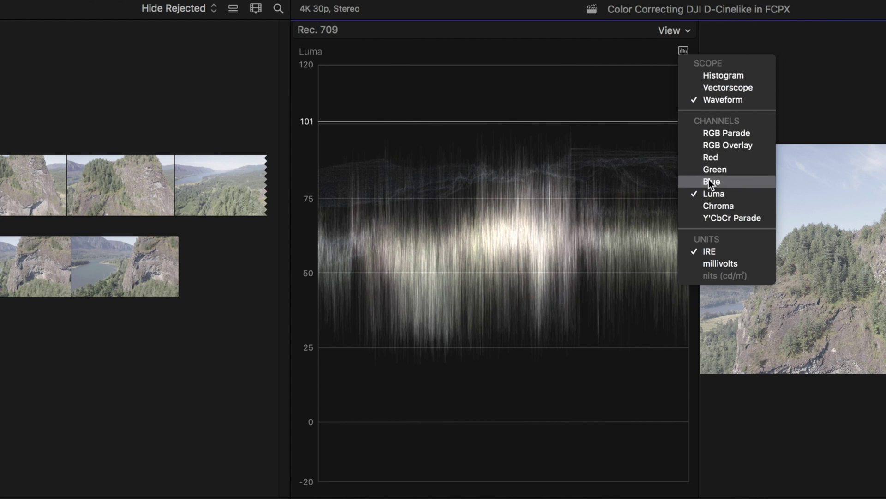
click(708, 191)
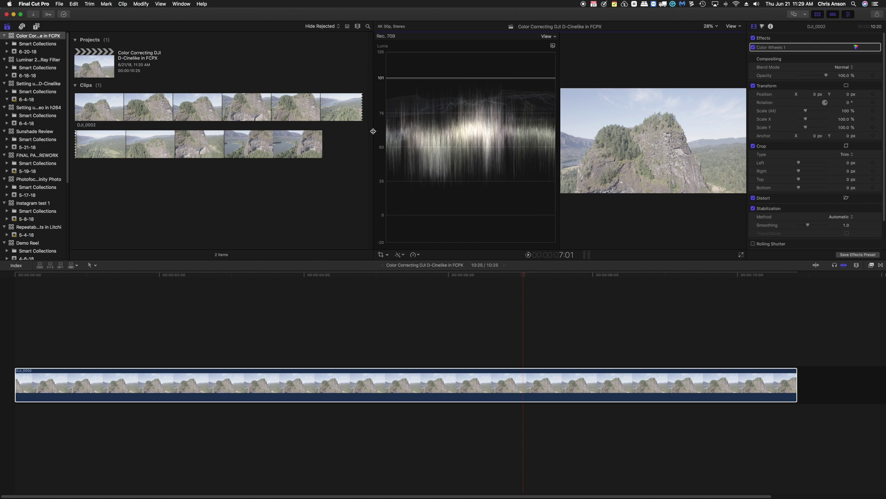
- Drag the browser divider left so the luma waveform and viewer get more room
click(368, 133)
drag(368, 133, 168, 133)
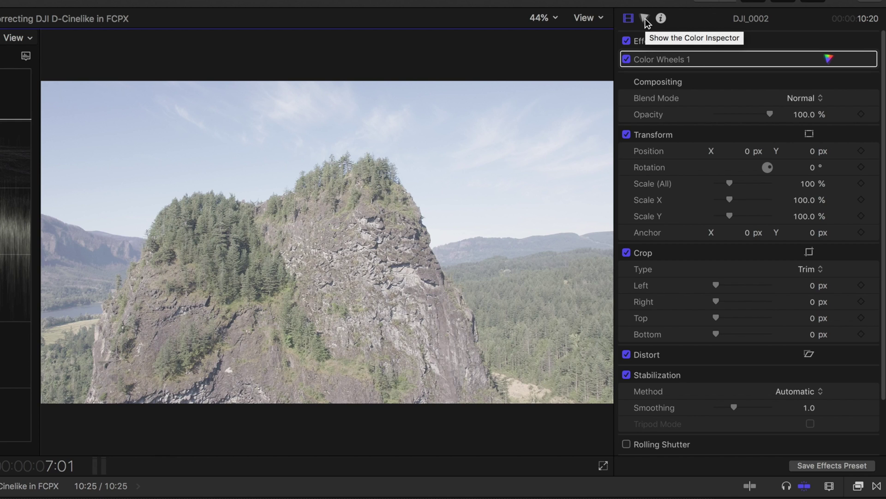
- In the Color Wheels 1 controls, pull the Master wheel's brightness down
click(644, 18)
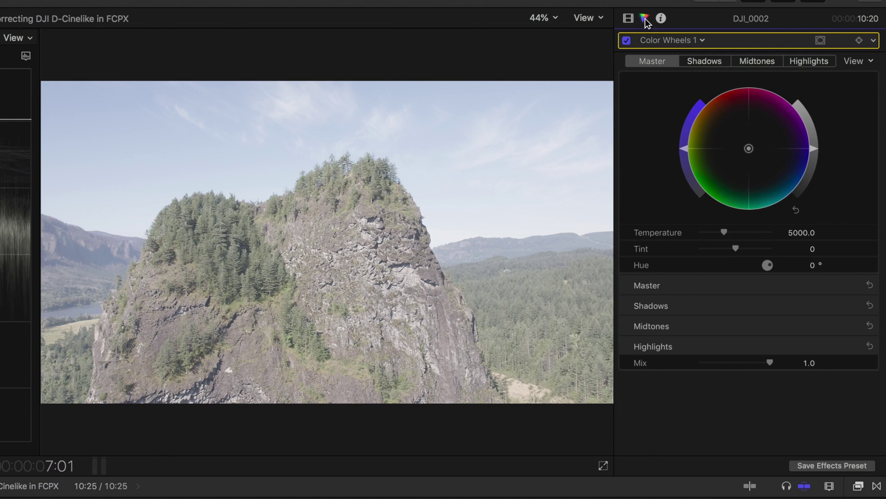
click(703, 41)
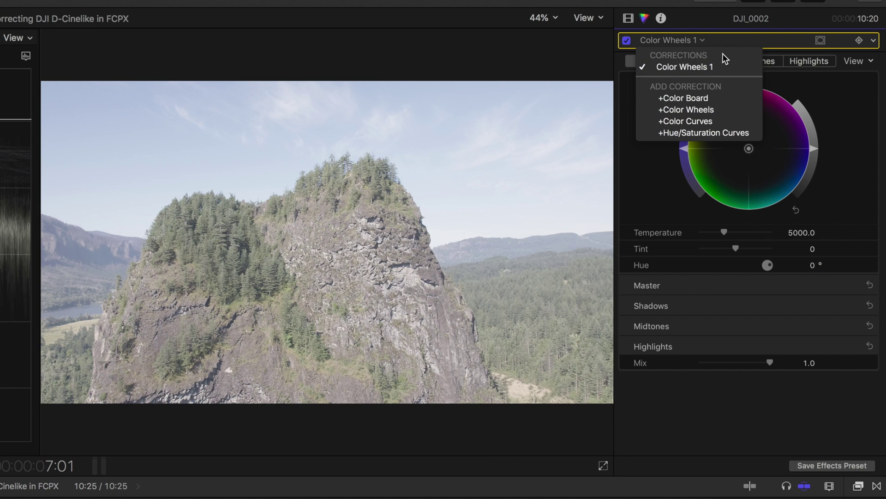
key(Escape)
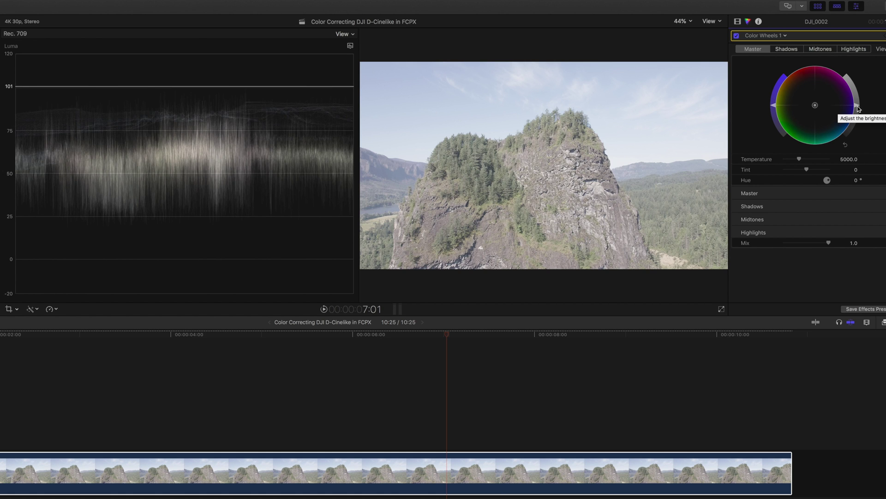
drag(858, 108, 858, 119)
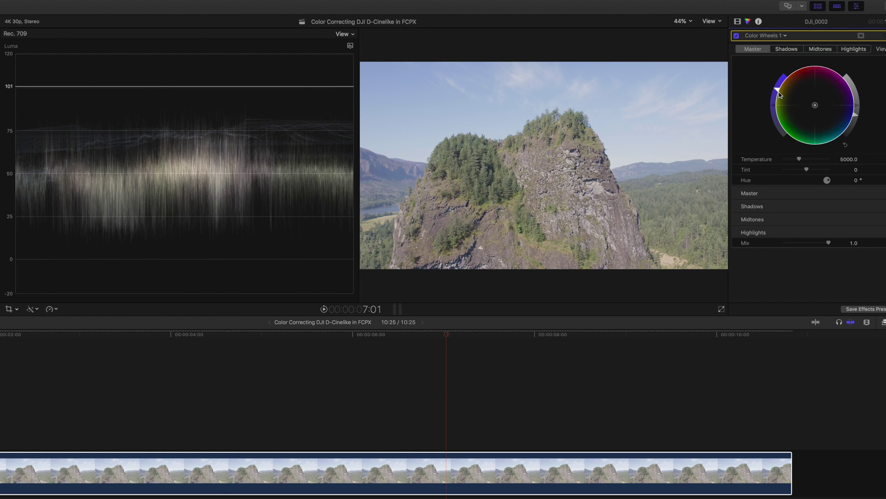
- Darken the Shadows and brighten the Highlights in Color Wheels 1
click(790, 51)
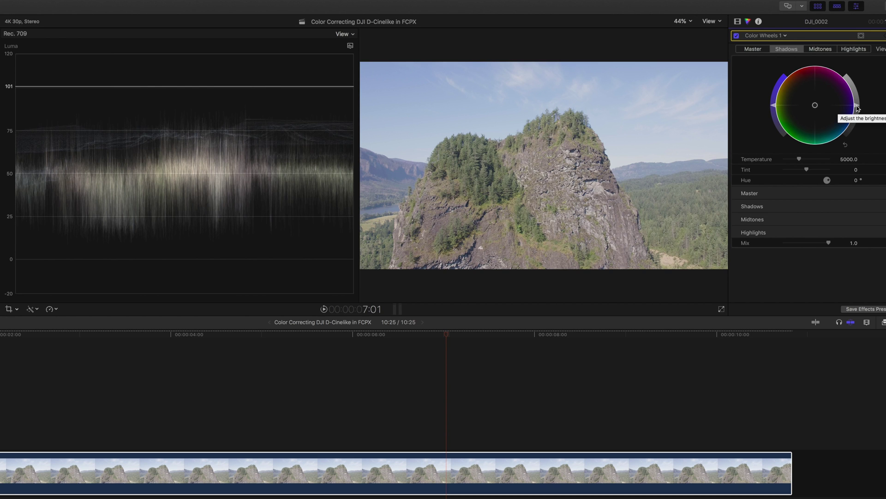
drag(857, 108, 857, 123)
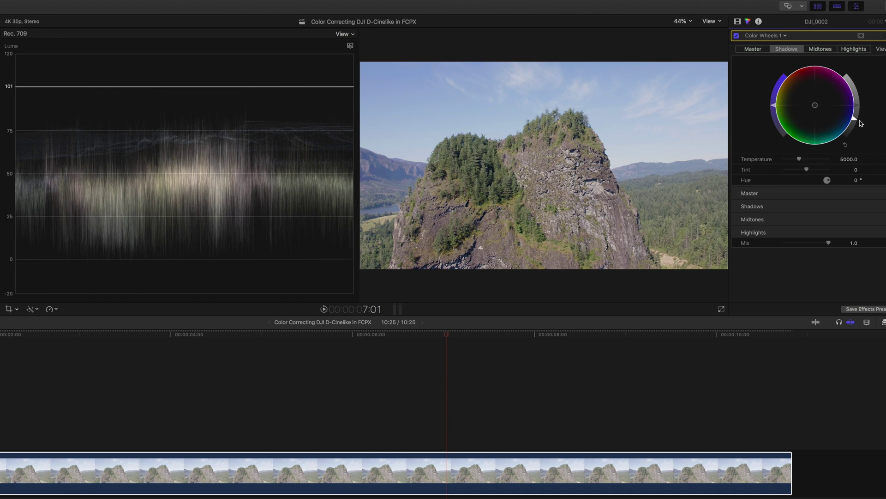
click(854, 48)
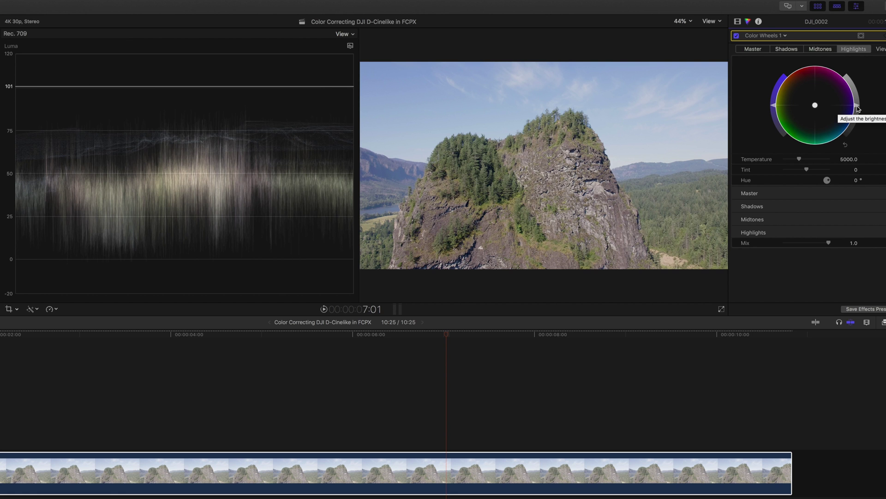
drag(858, 109, 858, 102)
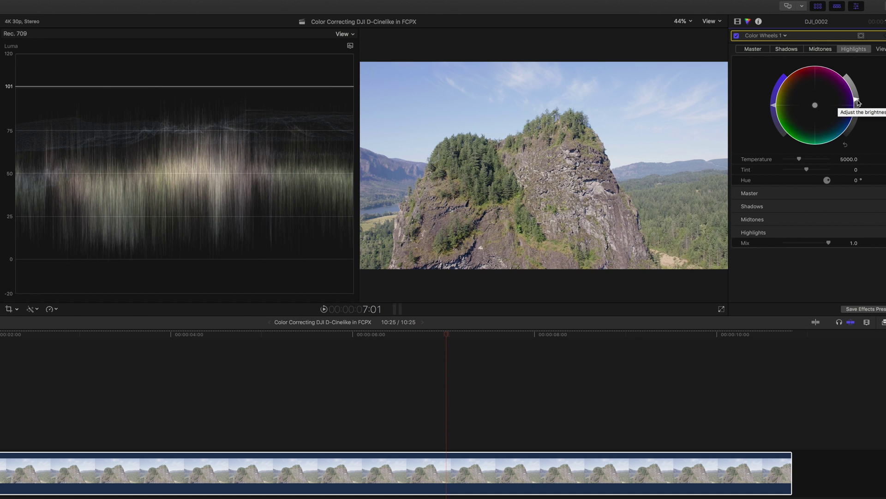
- Darken the Midtones, then fine-tune the Highlights brightness
click(821, 49)
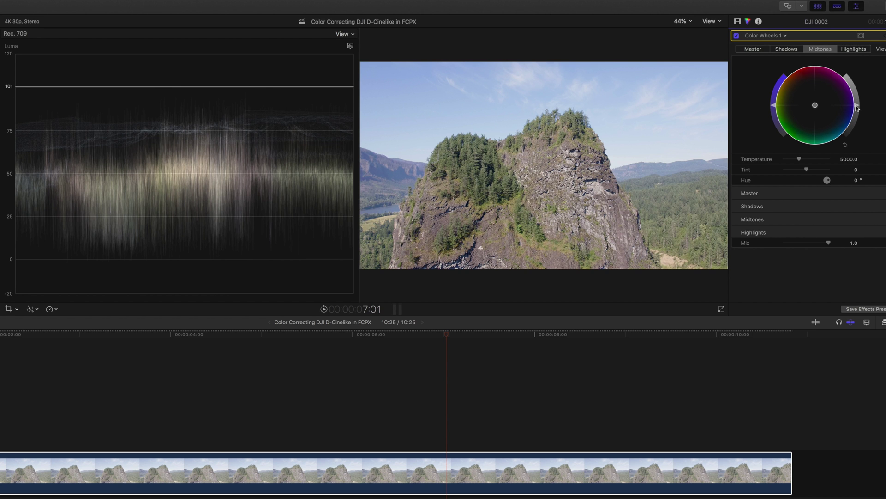
drag(857, 102, 857, 114)
click(862, 51)
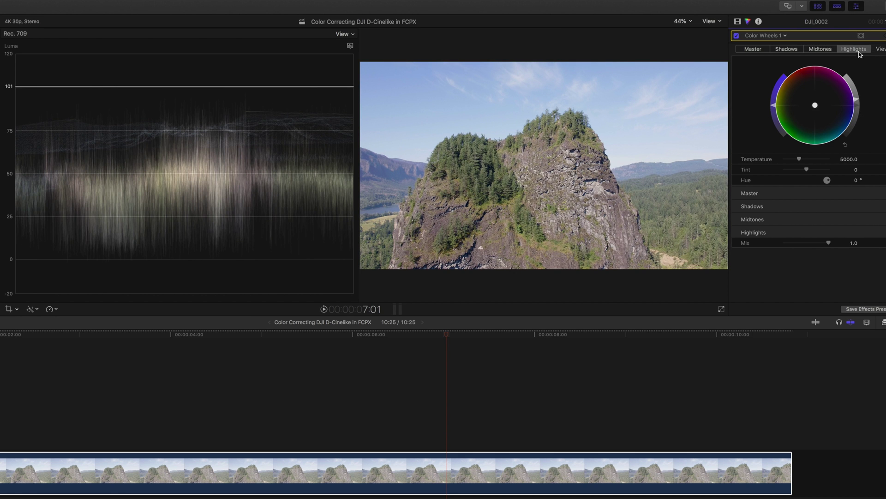
drag(858, 102, 858, 102)
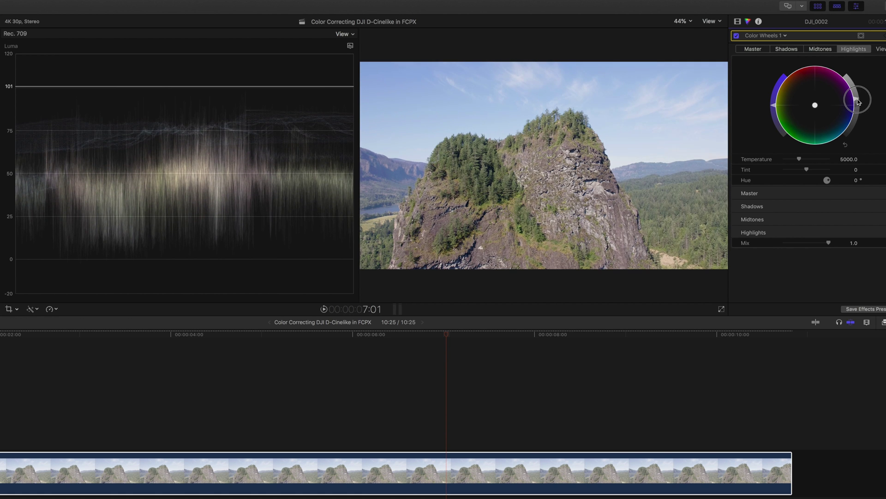
- Raise the Master wheel's brightness and readjust the Highlights brightness
click(787, 49)
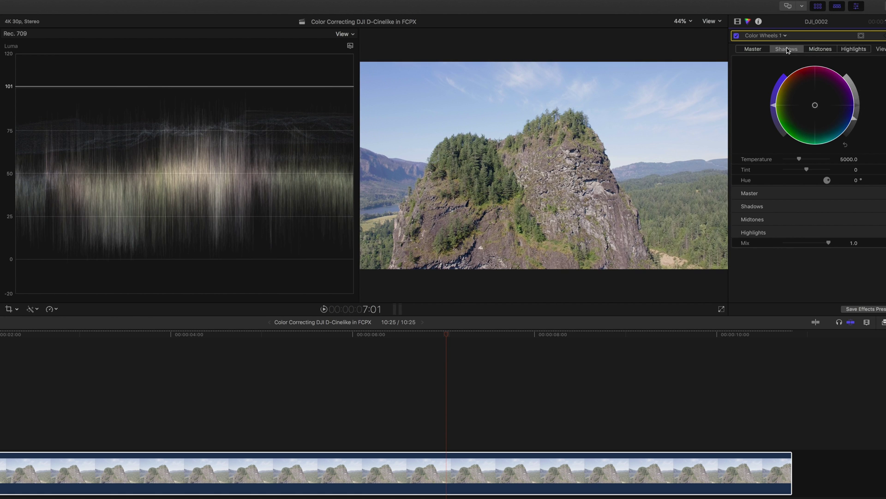
click(757, 50)
drag(779, 92, 782, 85)
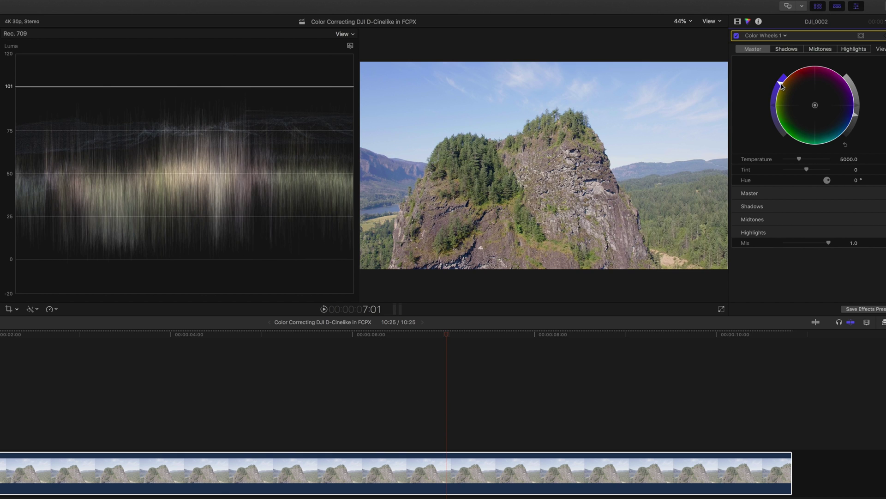
click(854, 49)
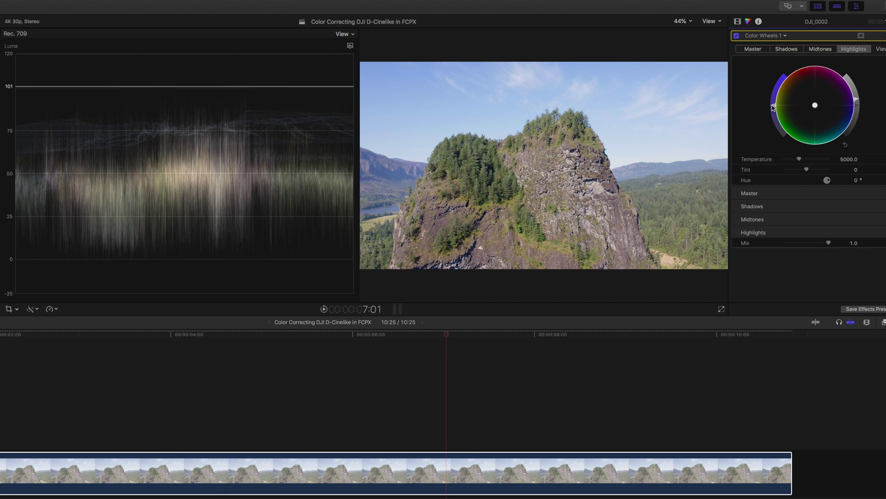
mouse_move(773, 108)
mouse_down()
mouse_move(774, 96)
mouse_move(775, 112)
mouse_move(777, 103)
mouse_up()
click(820, 49)
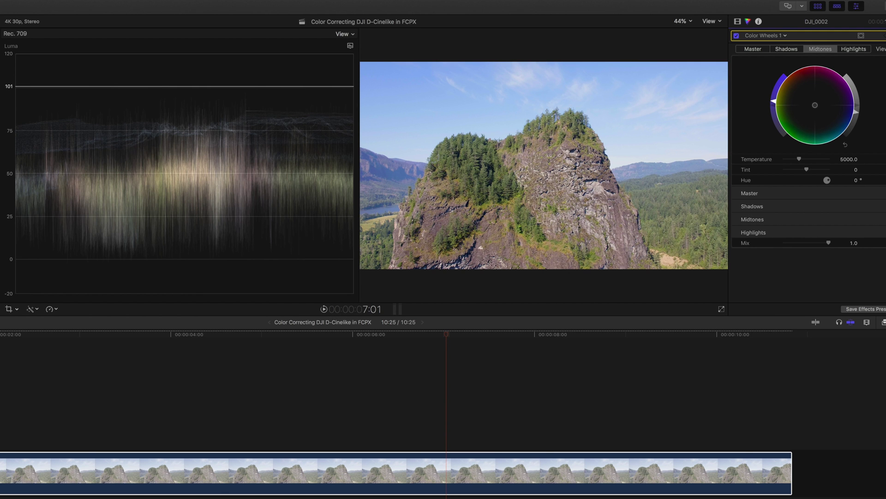
- Play the graded clip from its start to review the result
key(Home)
key(super+a)
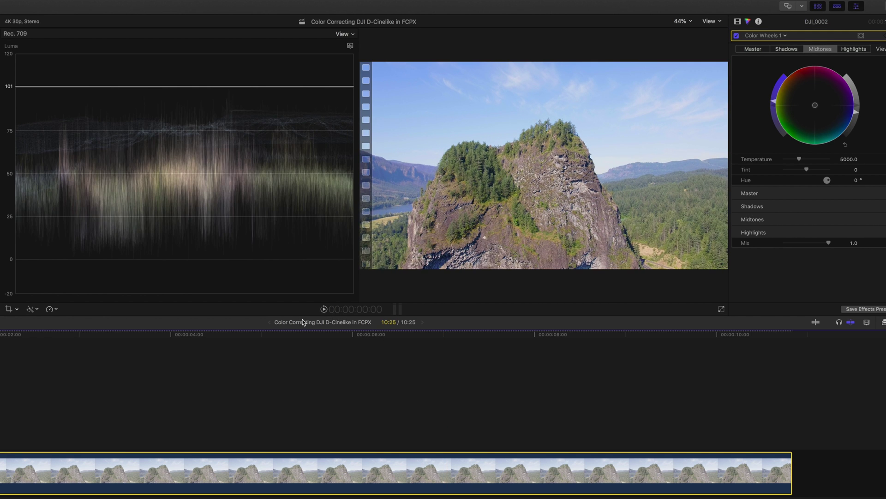
click(323, 310)
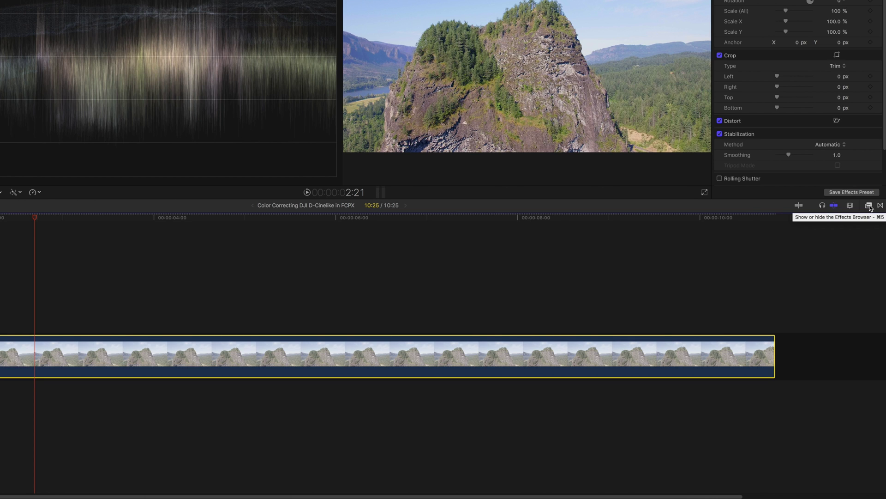
- Search all effects for 'sharp' and drag Sharpen onto the drone clip
click(869, 206)
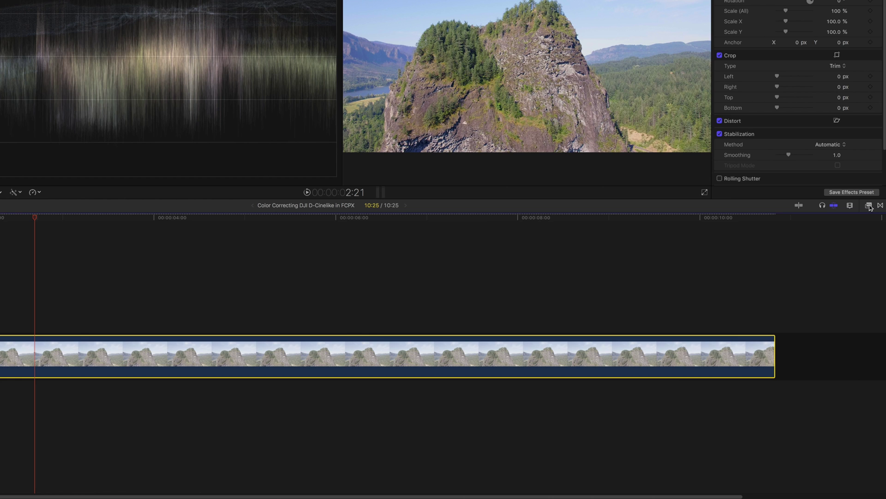
click(717, 228)
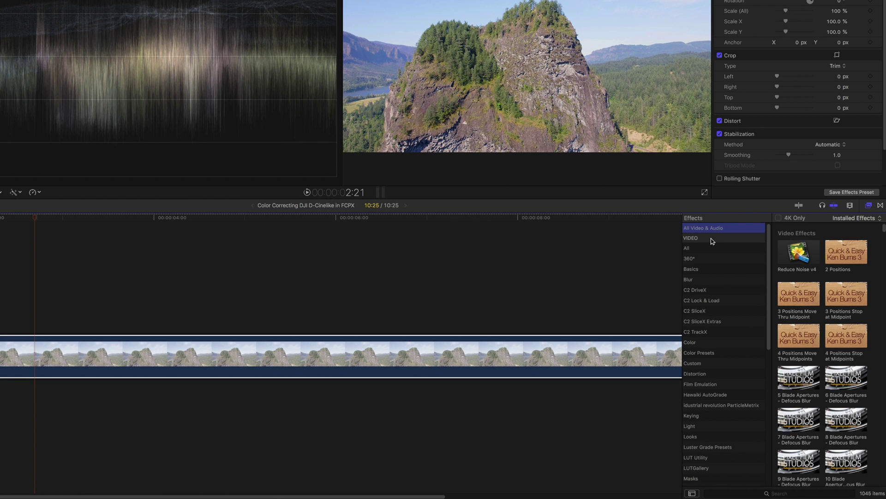
click(754, 494)
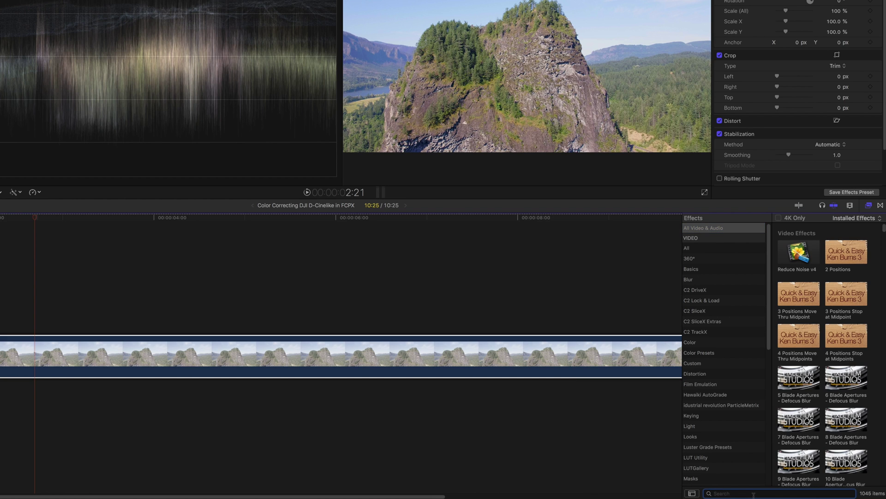
text(sharp)
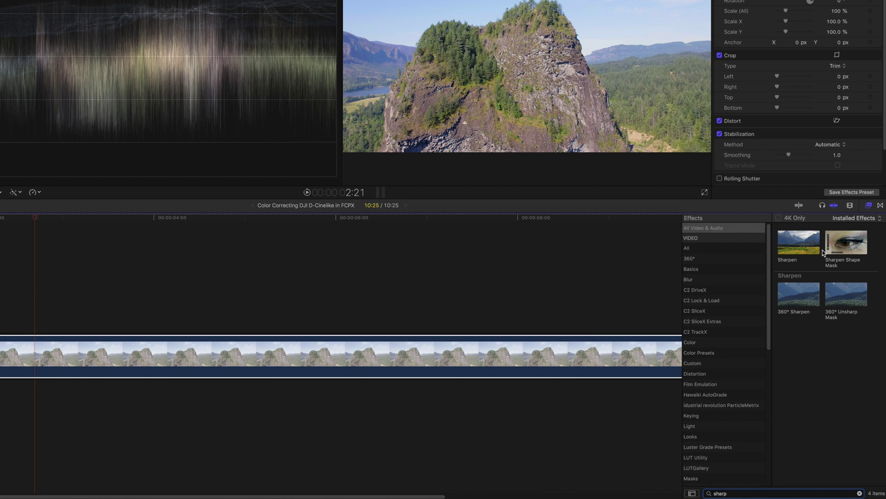
click(797, 240)
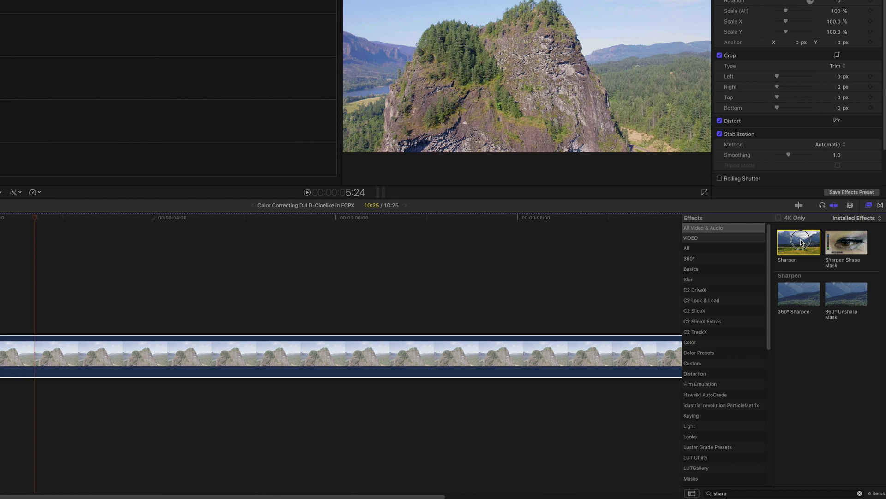
drag(800, 241, 508, 355)
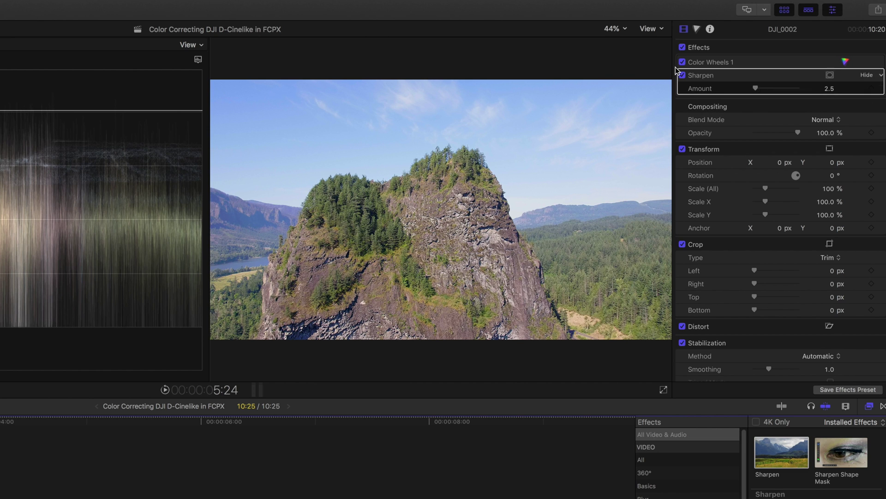
- Zoom the viewer to 100% and increase the Sharpen Amount
click(626, 30)
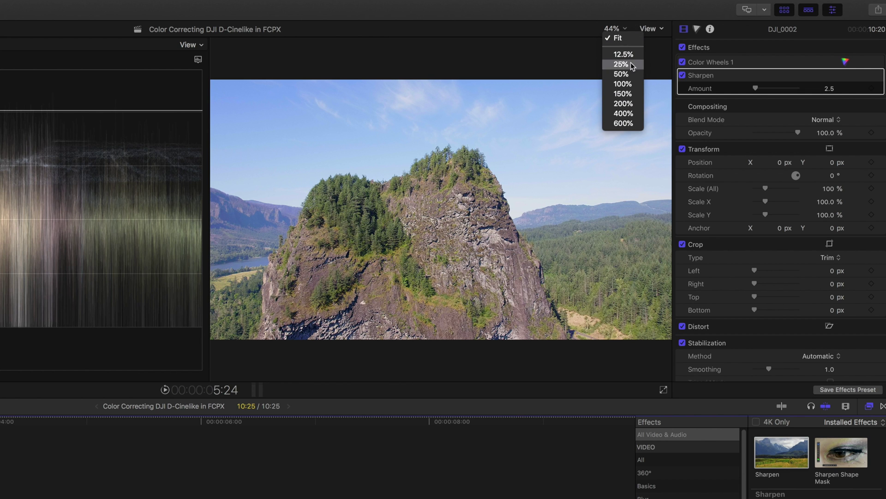
click(623, 83)
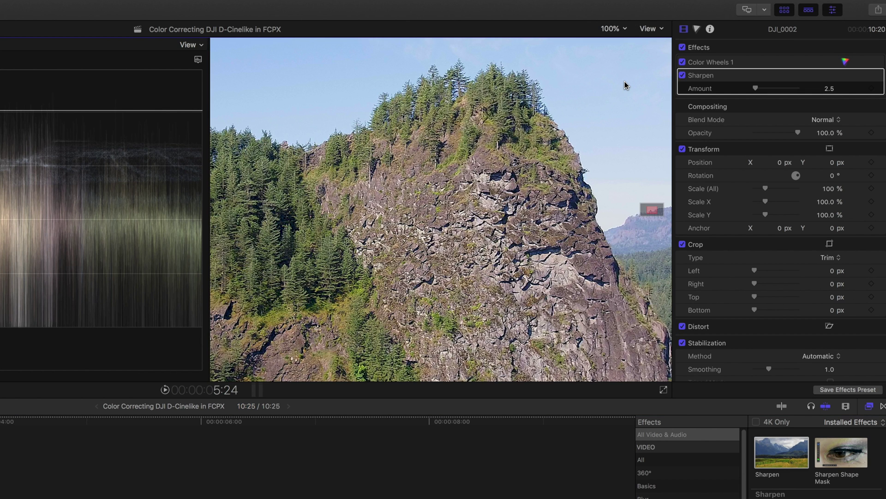
mouse_move(755, 89)
mouse_down()
mouse_move(782, 89)
mouse_move(758, 91)
mouse_up()
- Return the viewer to Fit, lower the Sharpen Amount to 2.74, and play the clip
click(626, 31)
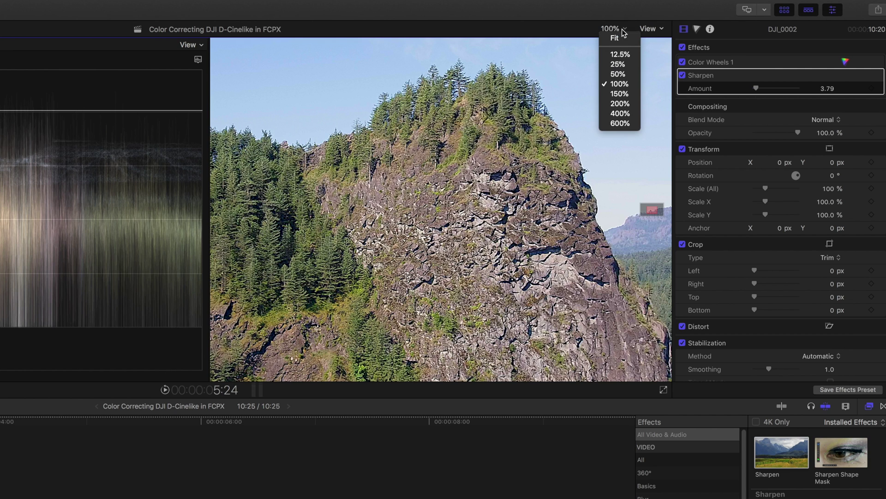
click(614, 36)
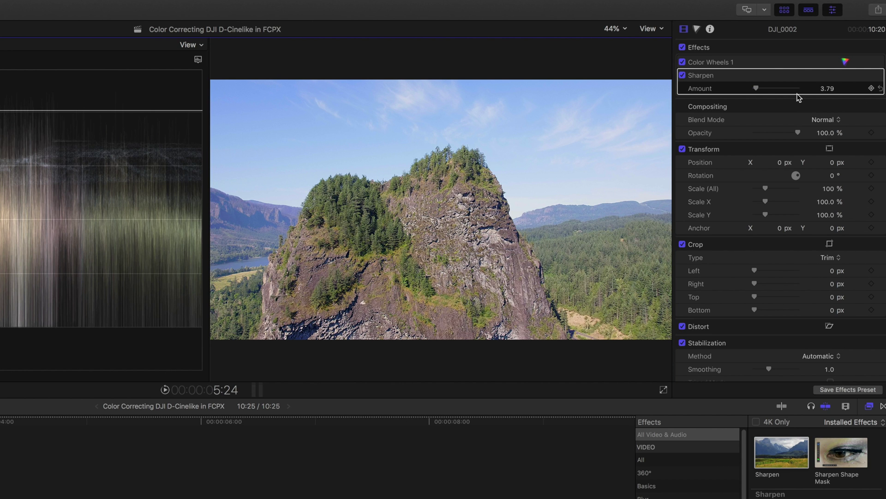
click(756, 89)
drag(756, 89, 757, 89)
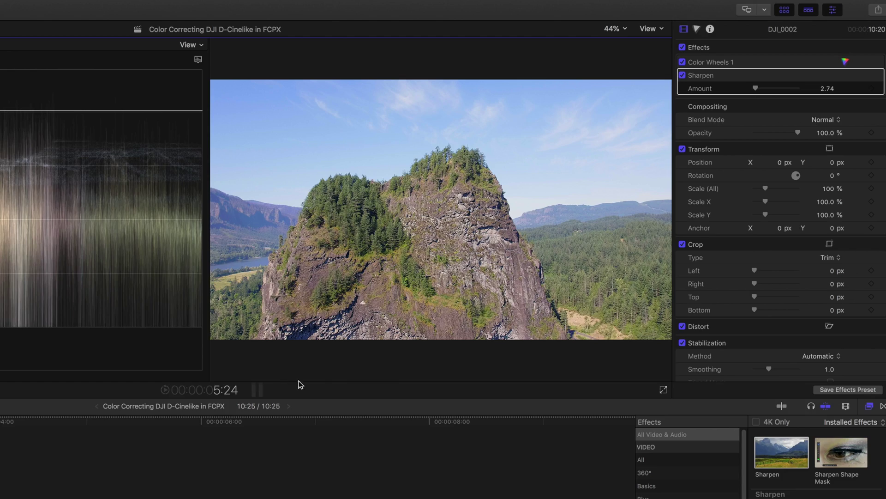
key(space)
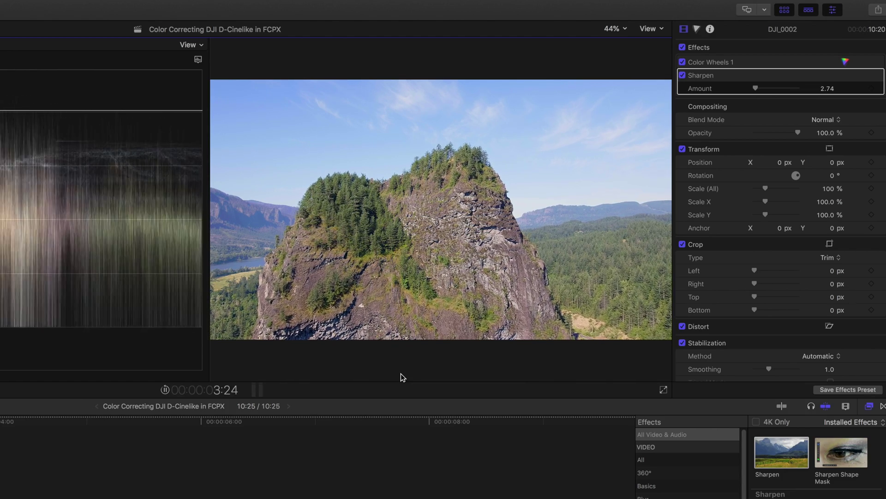